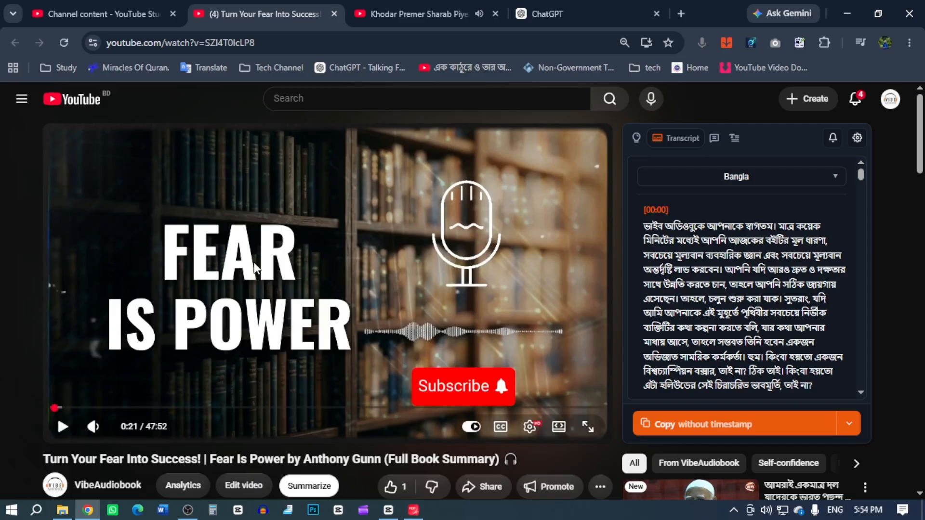
Step: Open NotebookLM in a new browser tab and create a new notebook
click(683, 13)
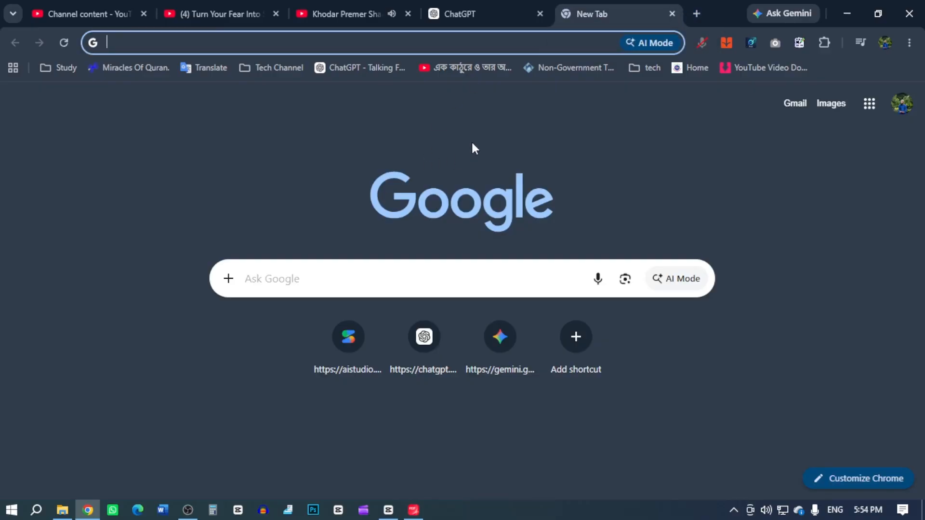
text(no)
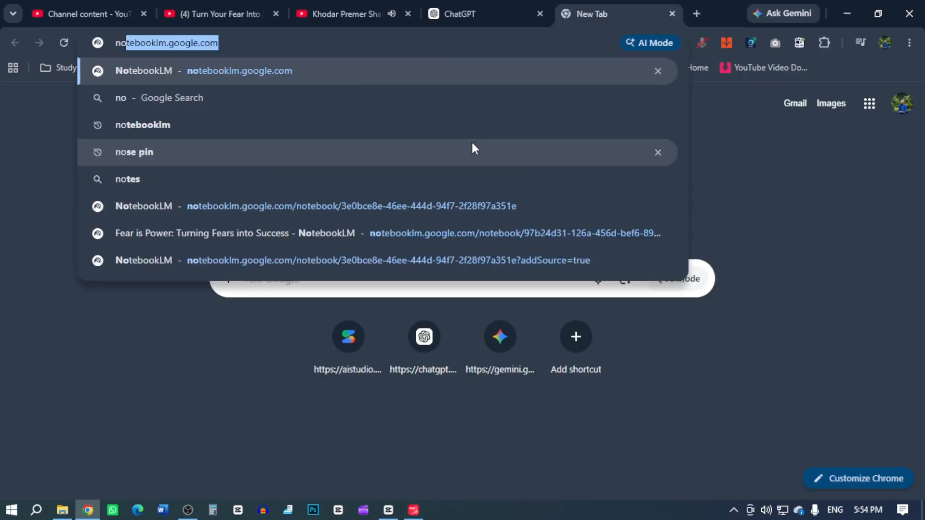
key(Return)
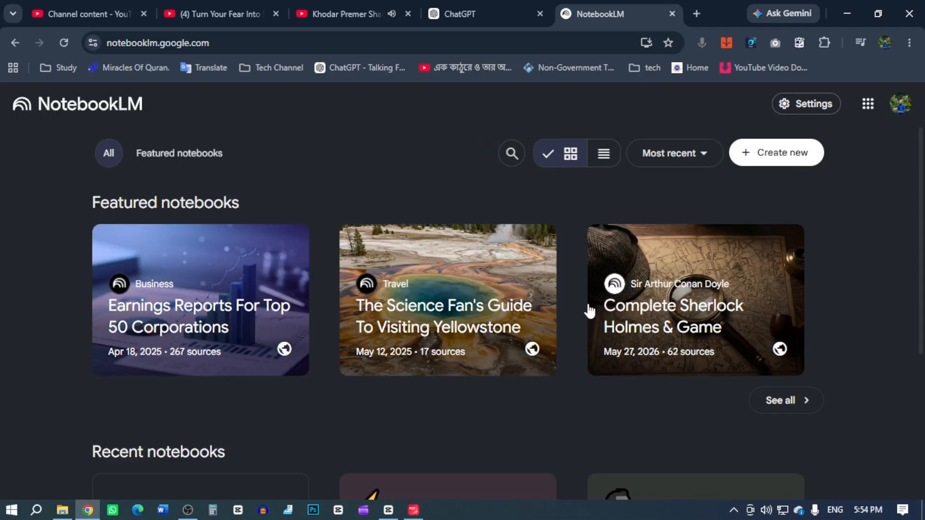
click(775, 161)
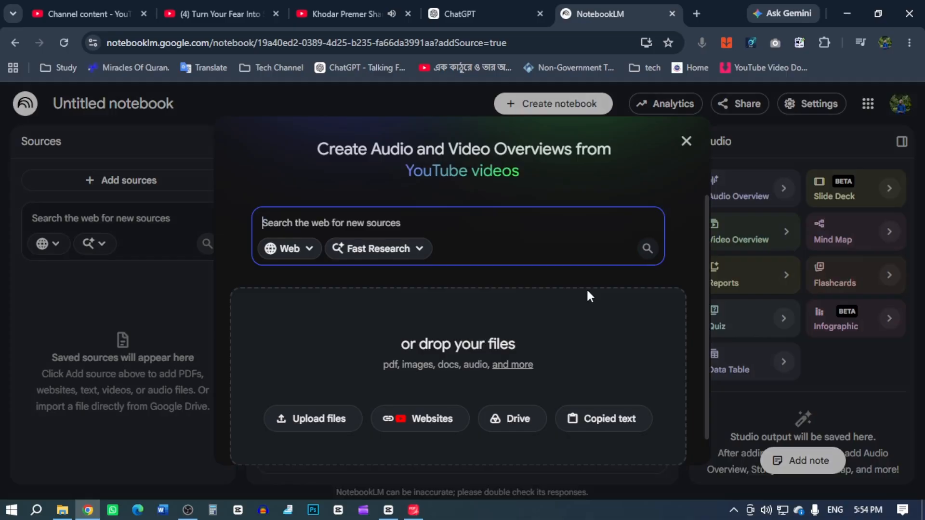
click(63, 511)
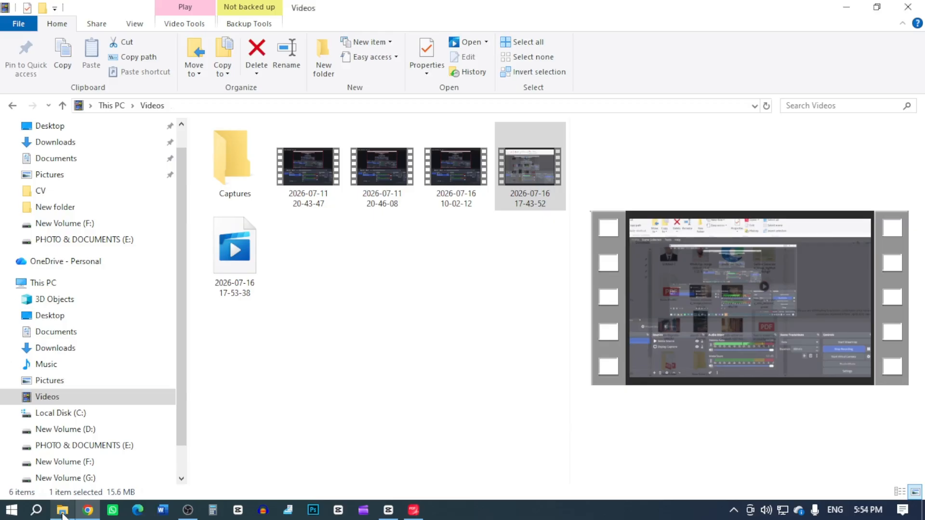
click(94, 350)
scroll(440, 362, down, 10)
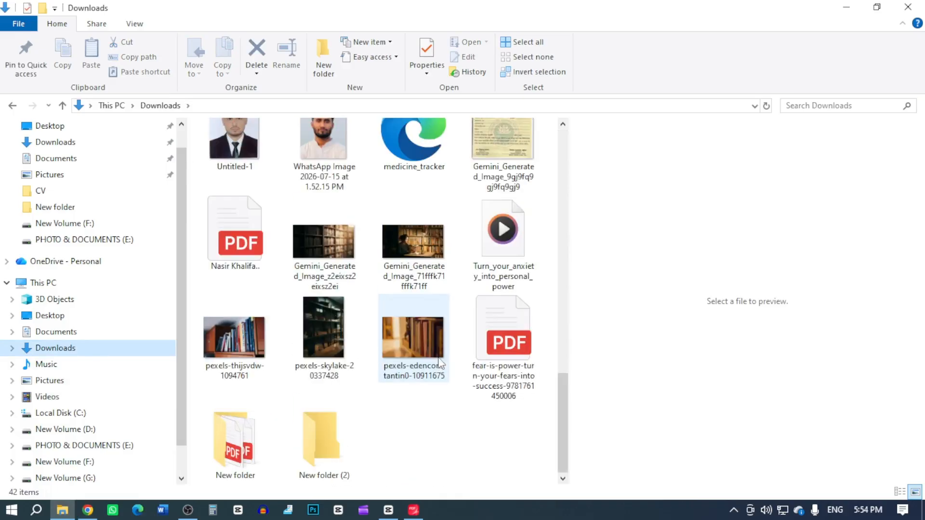
click(516, 330)
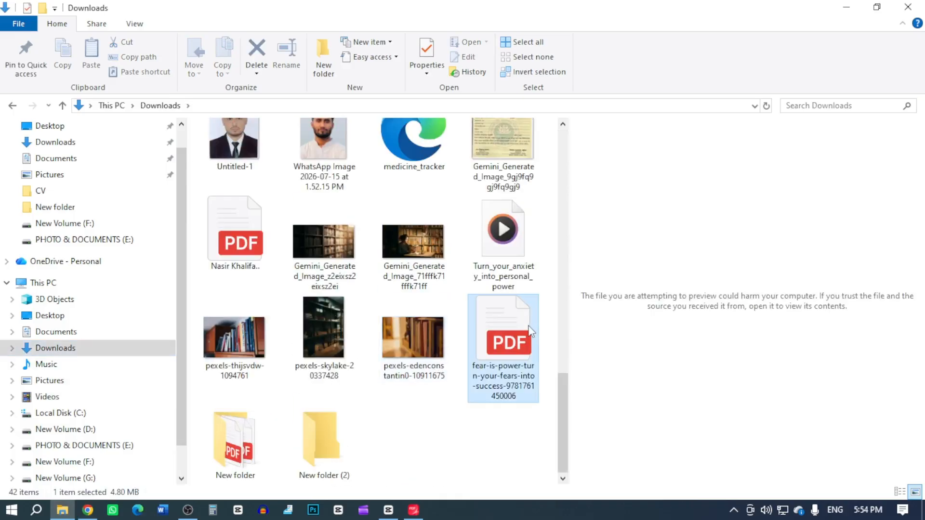
double_click(516, 330)
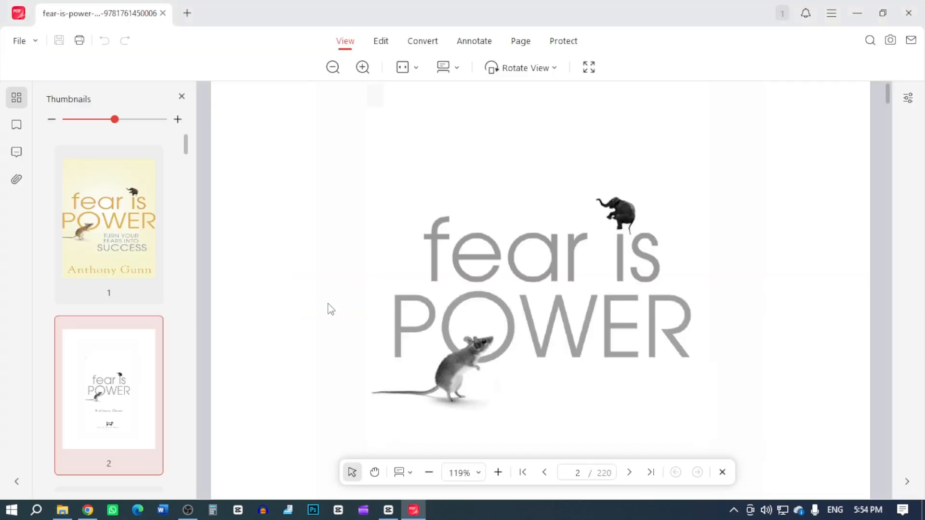
scroll(393, 285, up, 5)
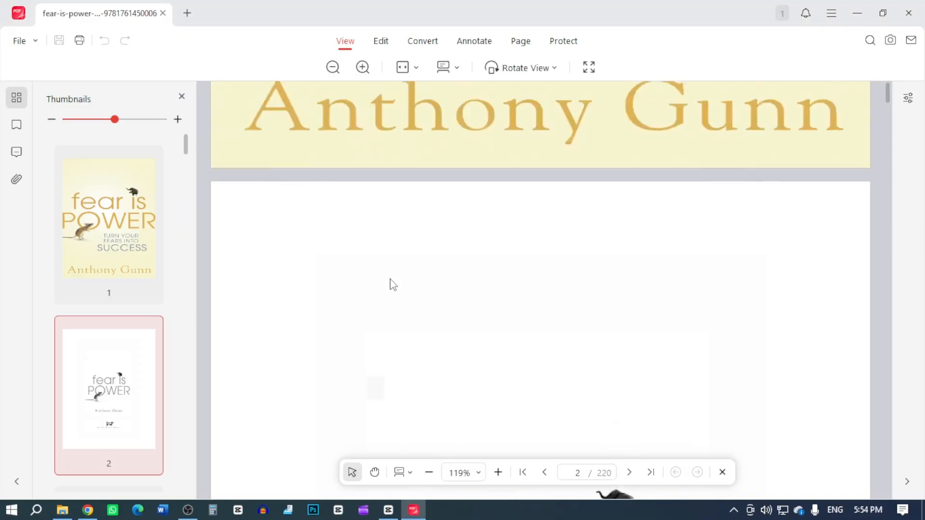
scroll(393, 285, up, 10)
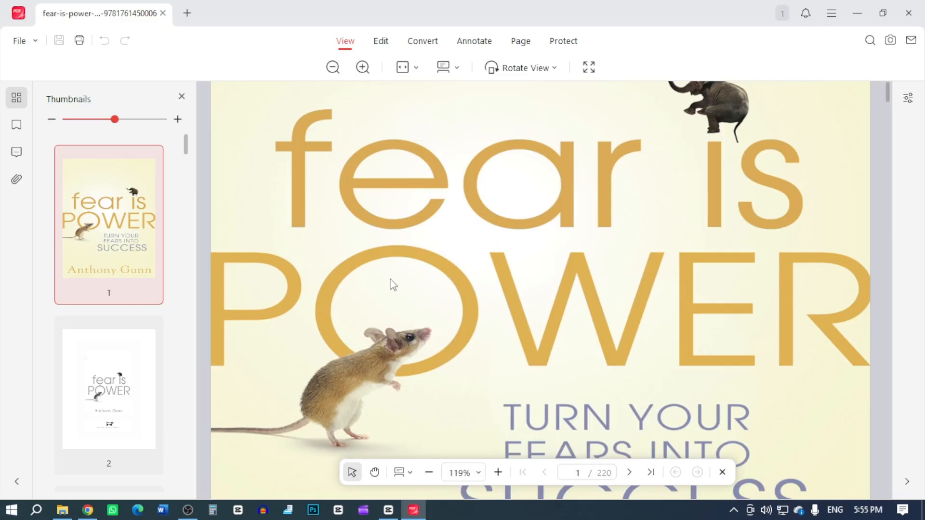
click(88, 510)
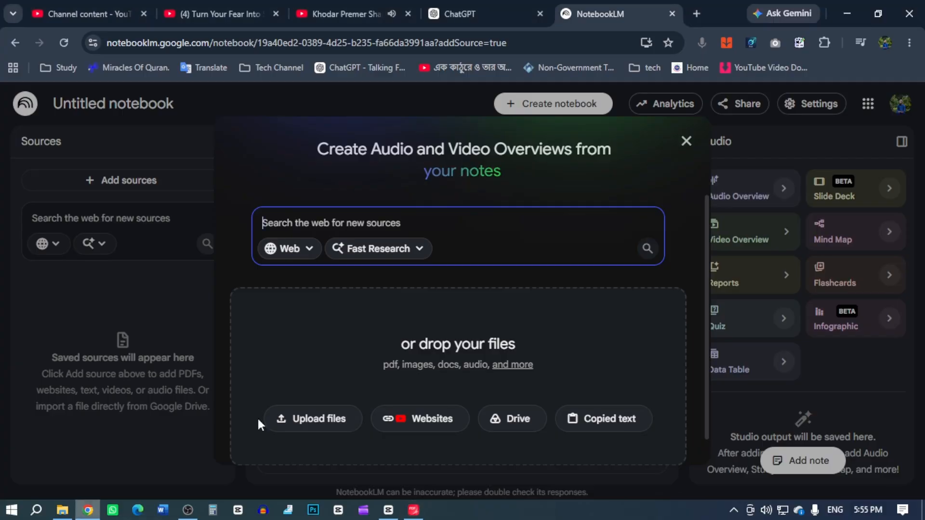
click(301, 420)
scroll(394, 185, down, 1)
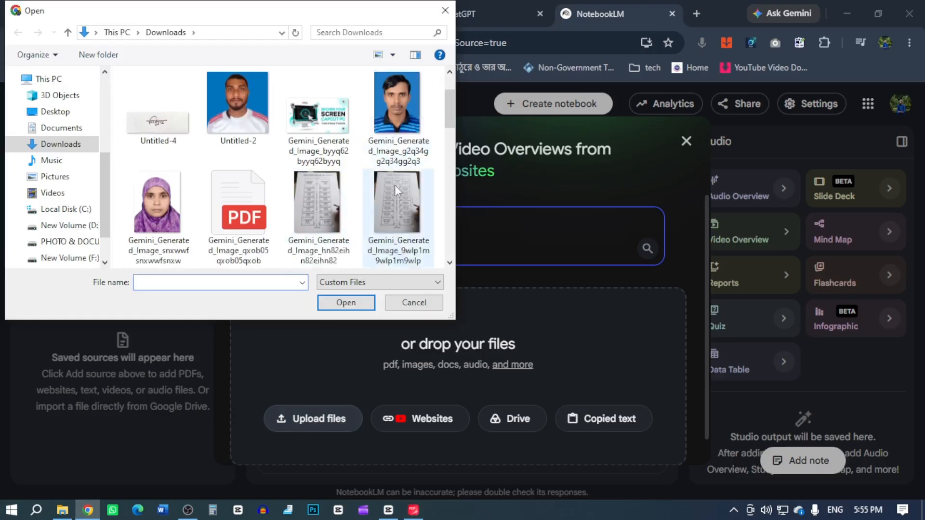
scroll(394, 185, down, 15)
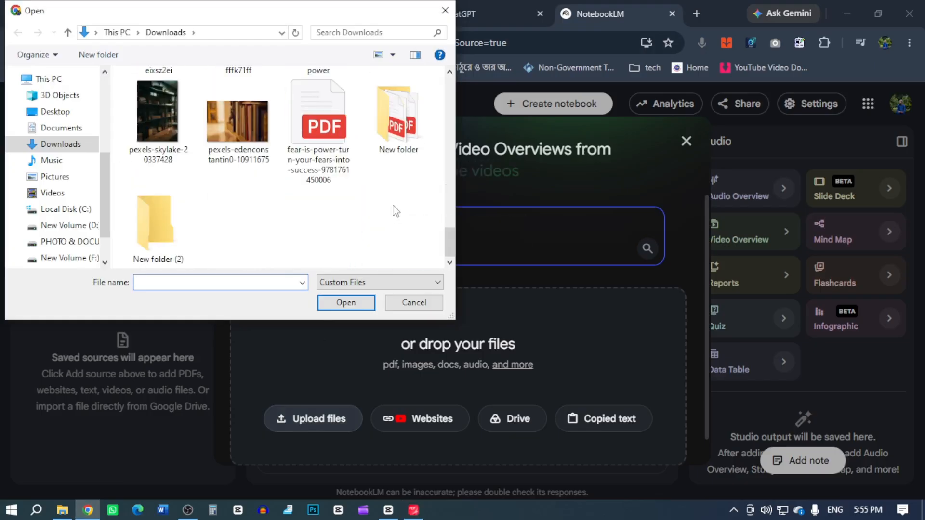
double_click(322, 126)
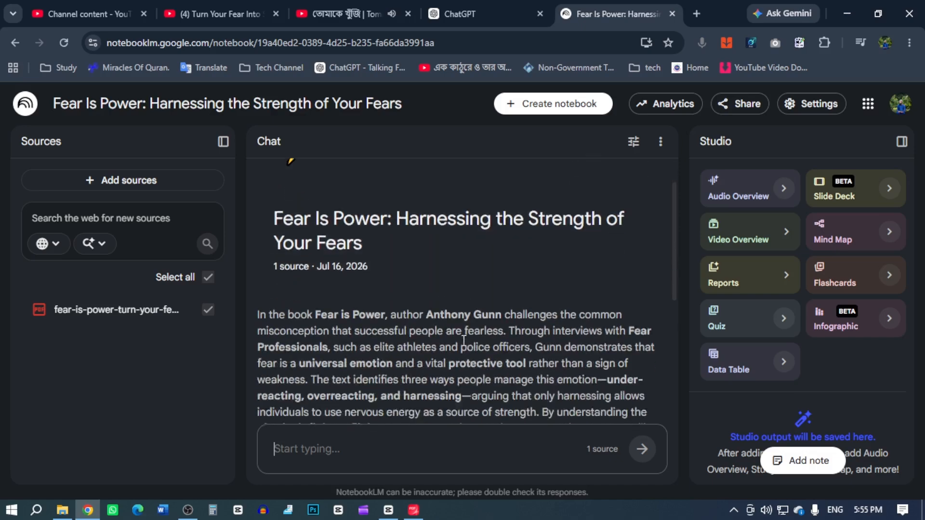
Step: Customize the Audio Overview in Deep Dive format, with English as the language and Long as the length
scroll(448, 337, down, 5)
scroll(472, 349, down, 2)
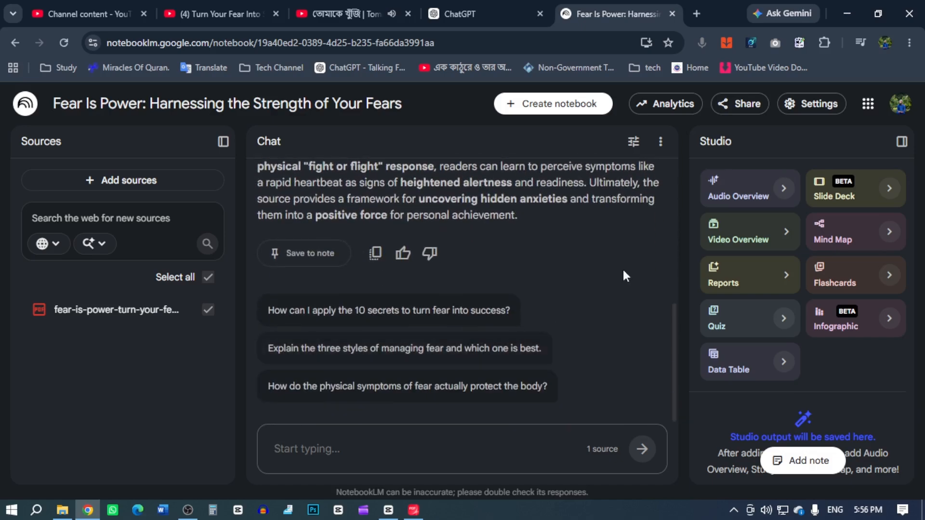
click(783, 189)
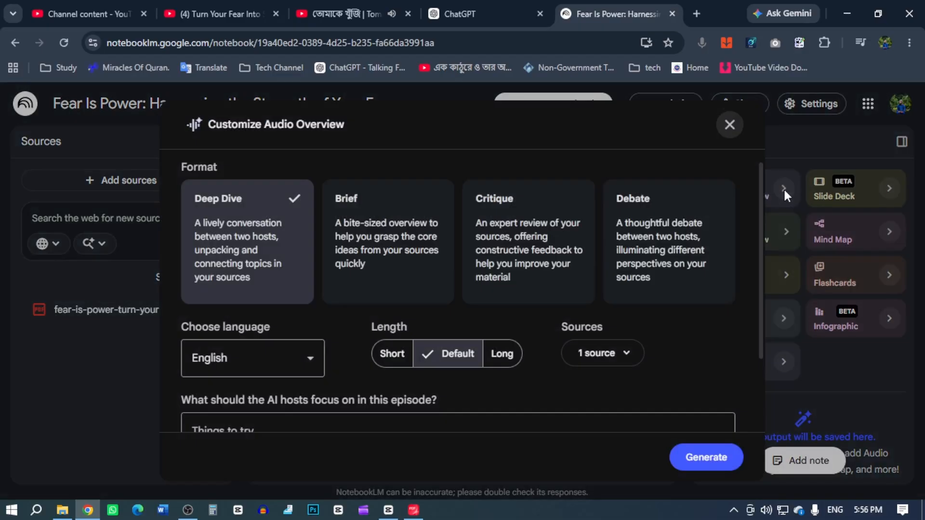
scroll(456, 277, down, 2)
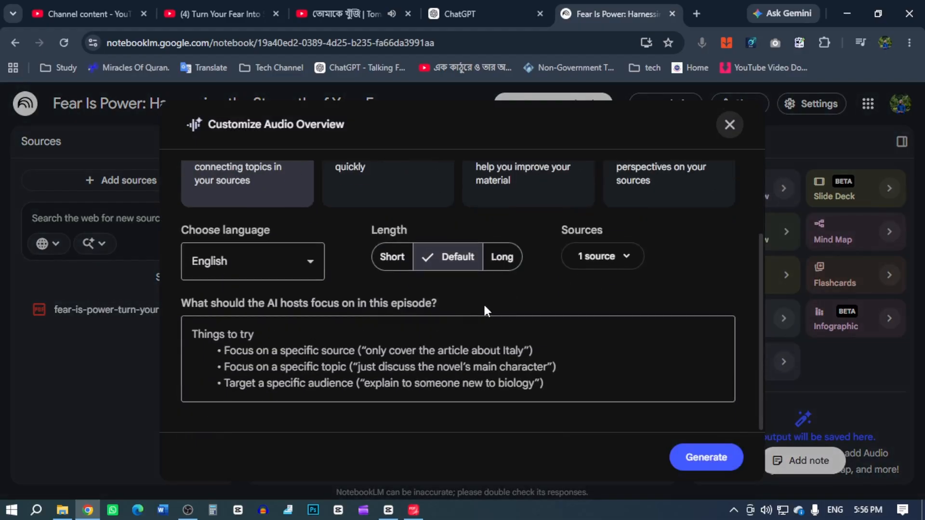
scroll(484, 302, up, 2)
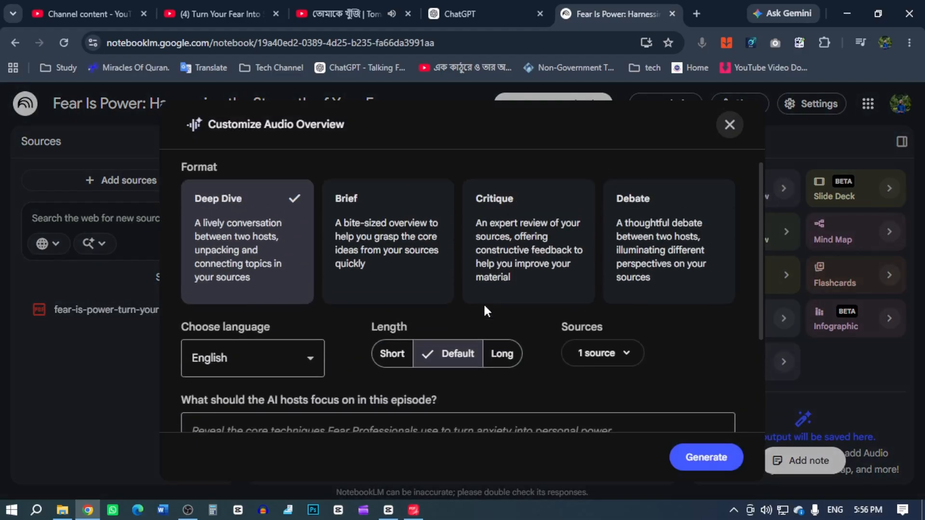
click(397, 360)
click(442, 356)
click(495, 359)
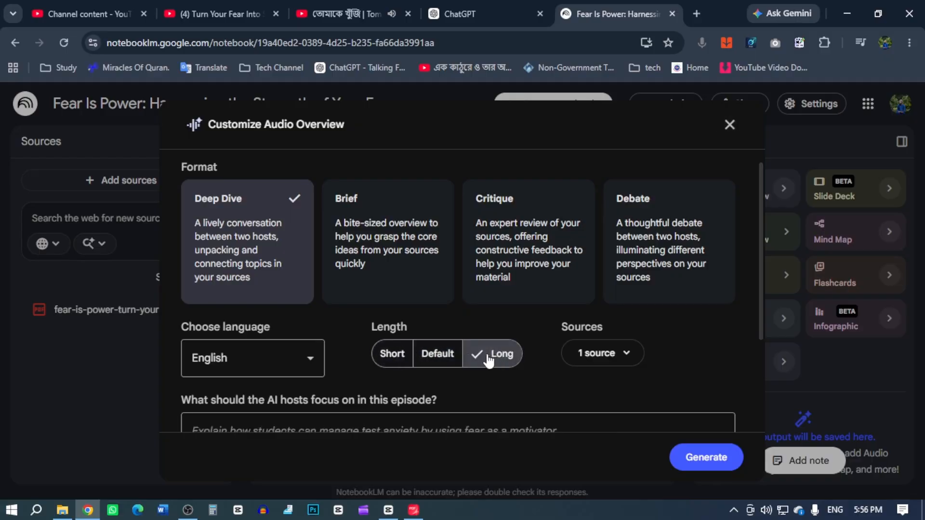
click(253, 356)
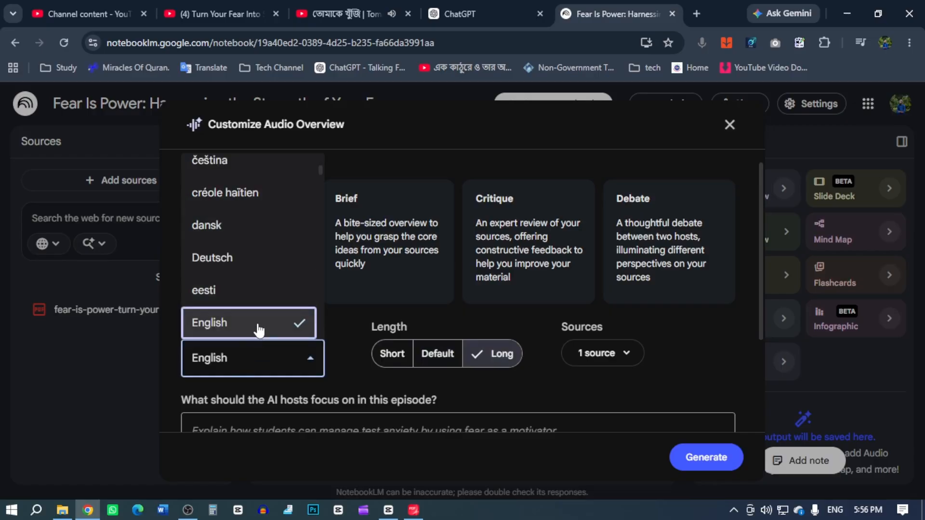
click(258, 327)
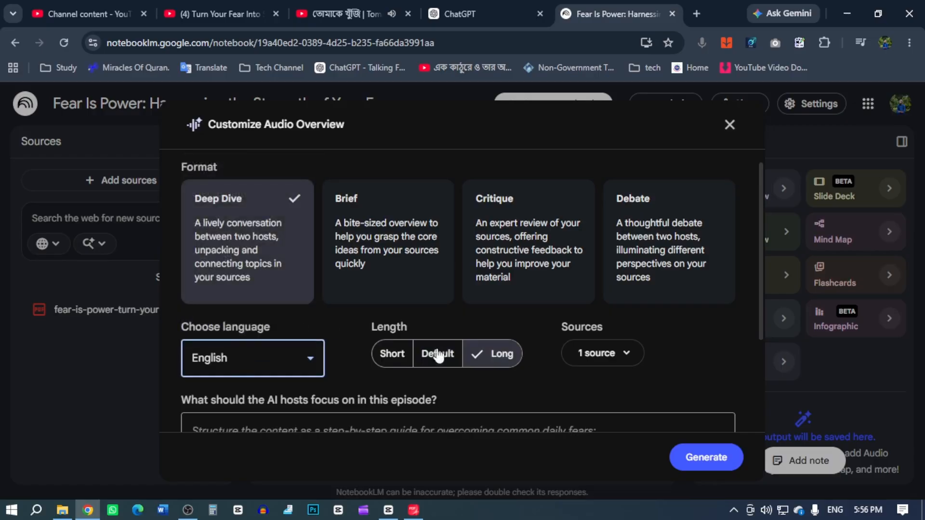
click(493, 355)
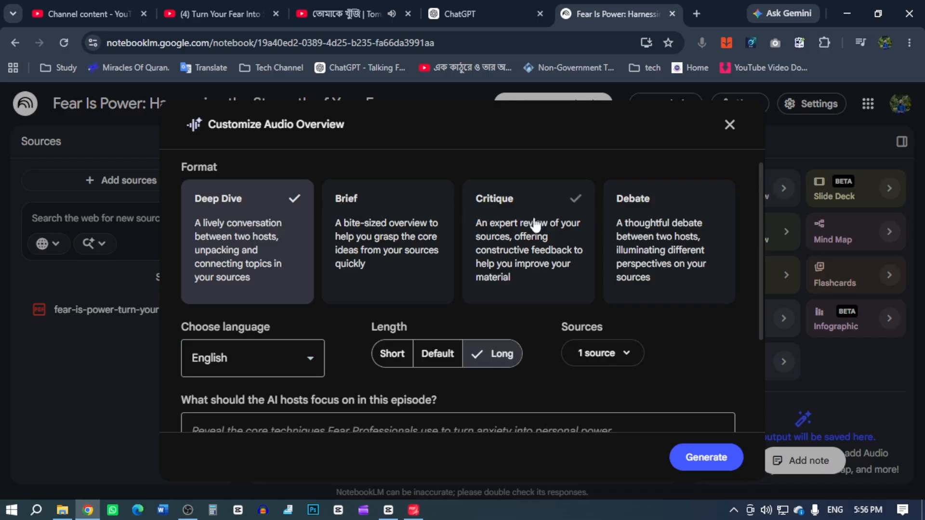
Step: Fill the episode focus prompt with the Professional Secrets and Beginner Perspective suggestions, and generate the Audio Overview
scroll(568, 231, down, 3)
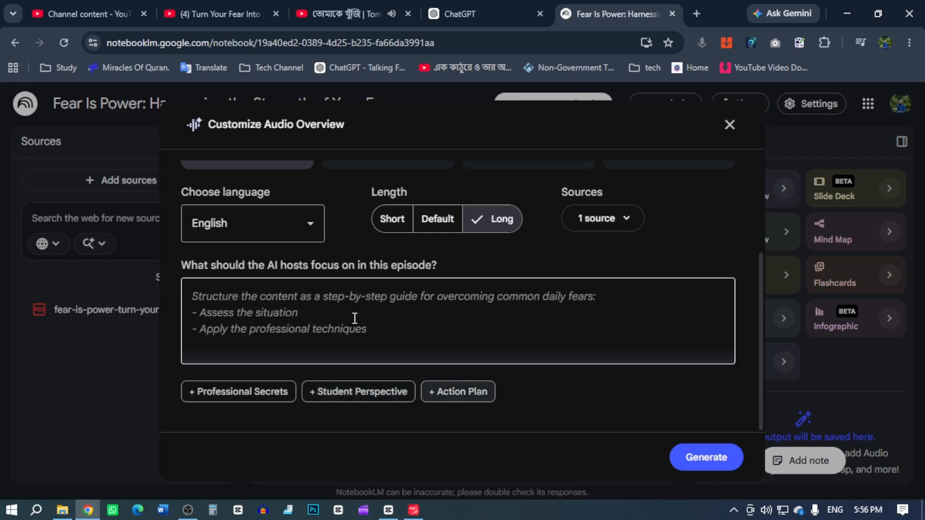
click(275, 335)
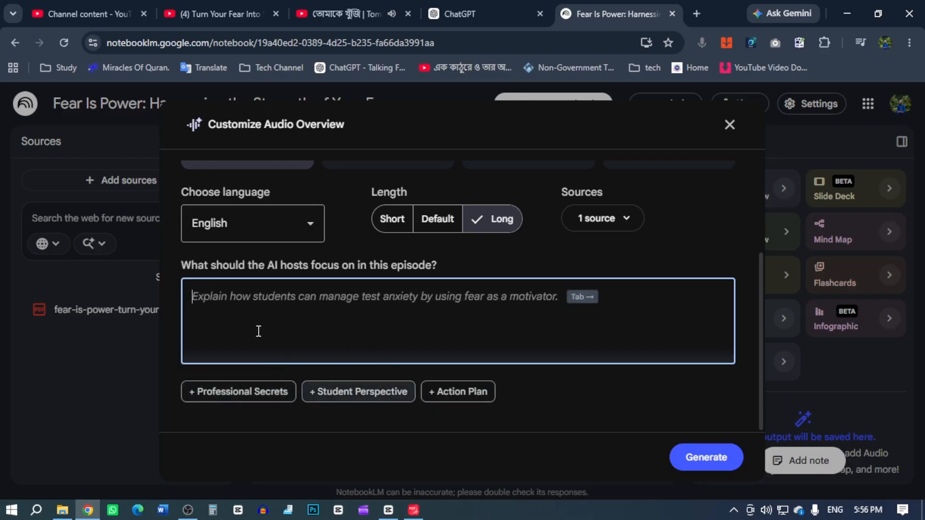
click(237, 394)
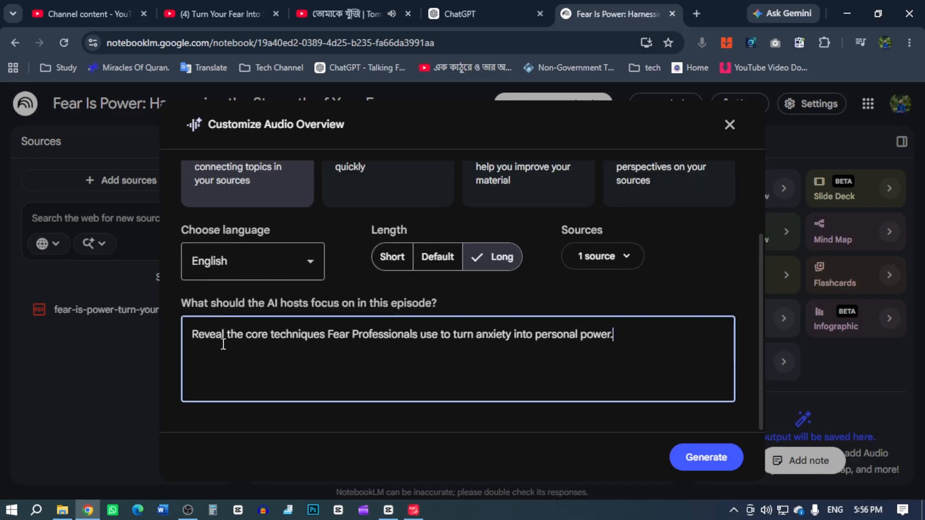
drag(632, 337, 178, 322)
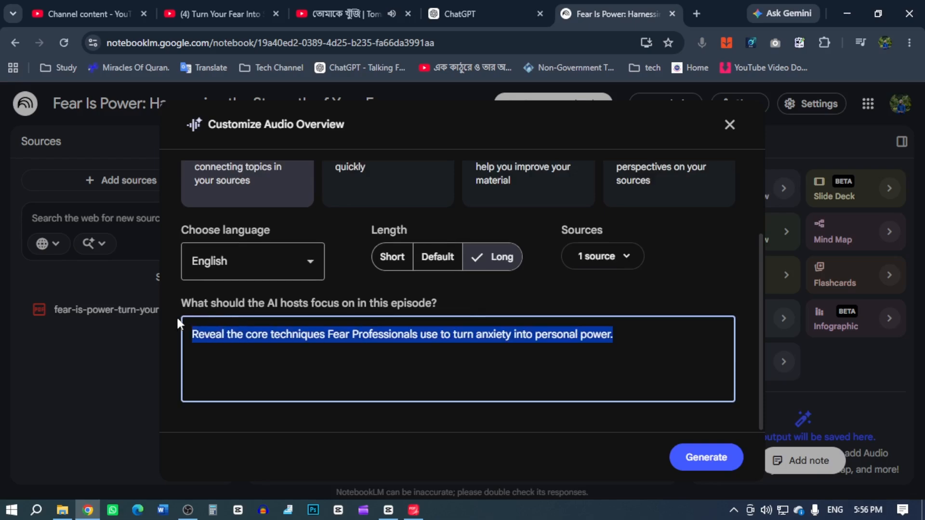
scroll(177, 322, down, 1)
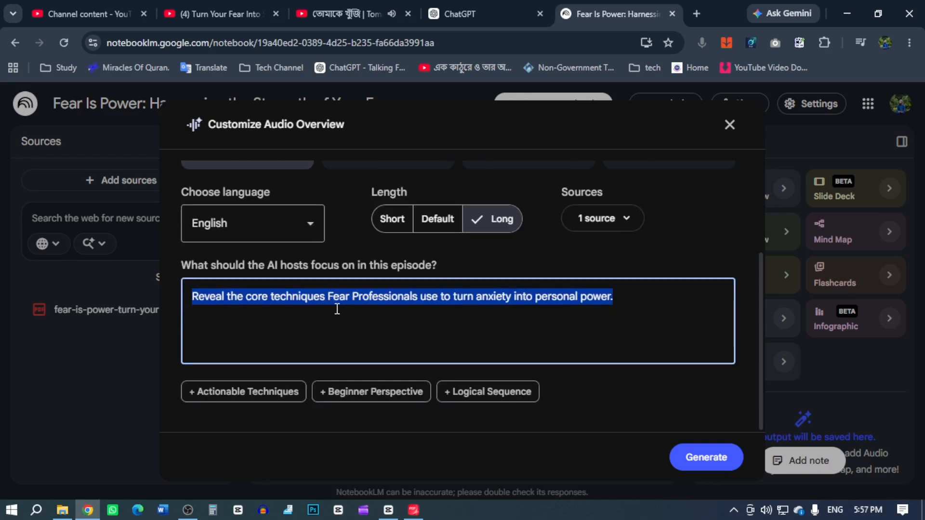
click(643, 297)
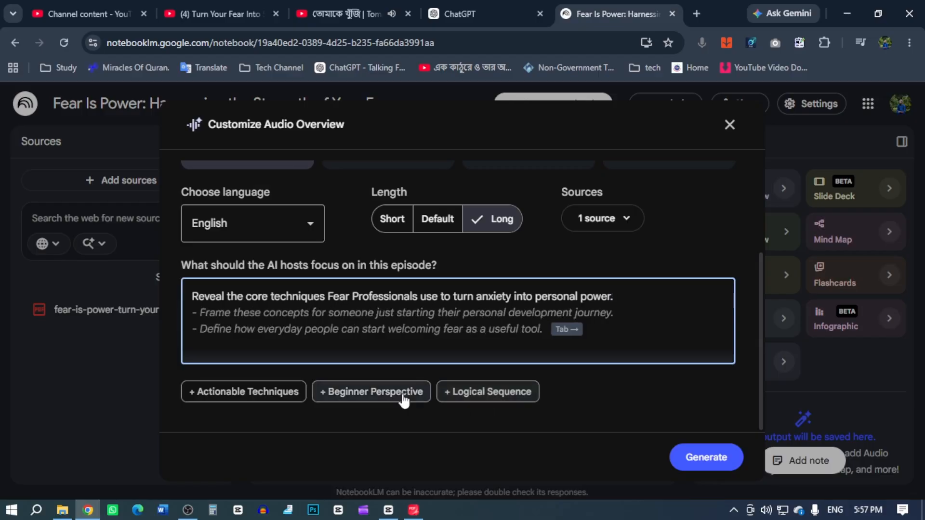
click(373, 392)
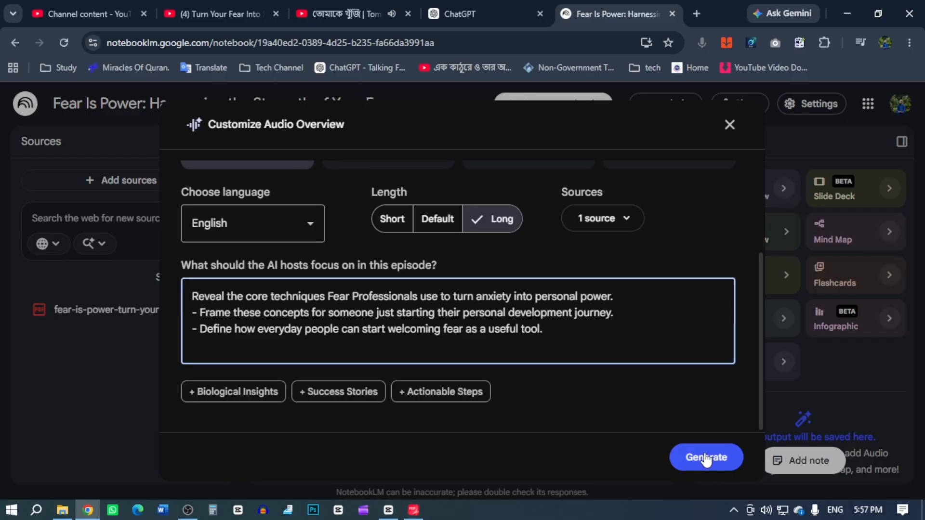
click(706, 458)
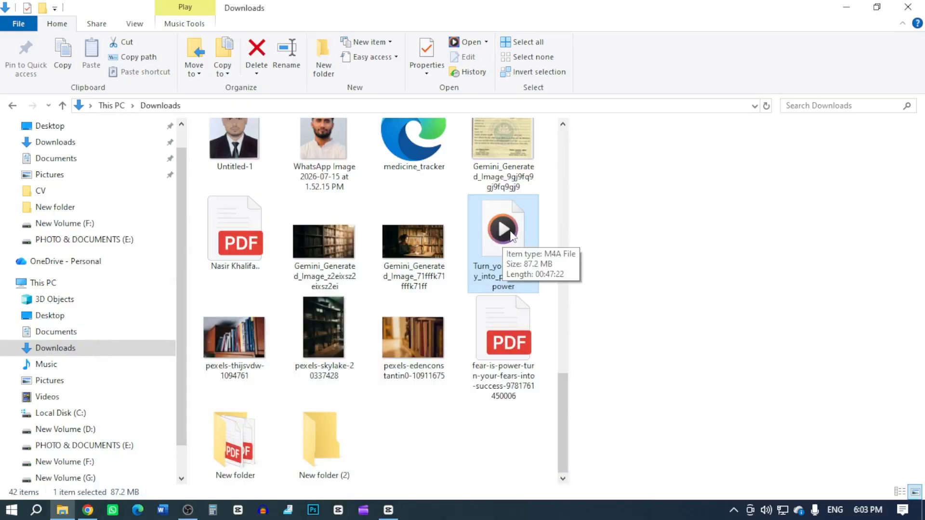
Step: Play Turn_your_anxiety_into_personal_power.m4a from Downloads in a new Chrome tab, skip to about the middle and pause it
drag(511, 235, 88, 513)
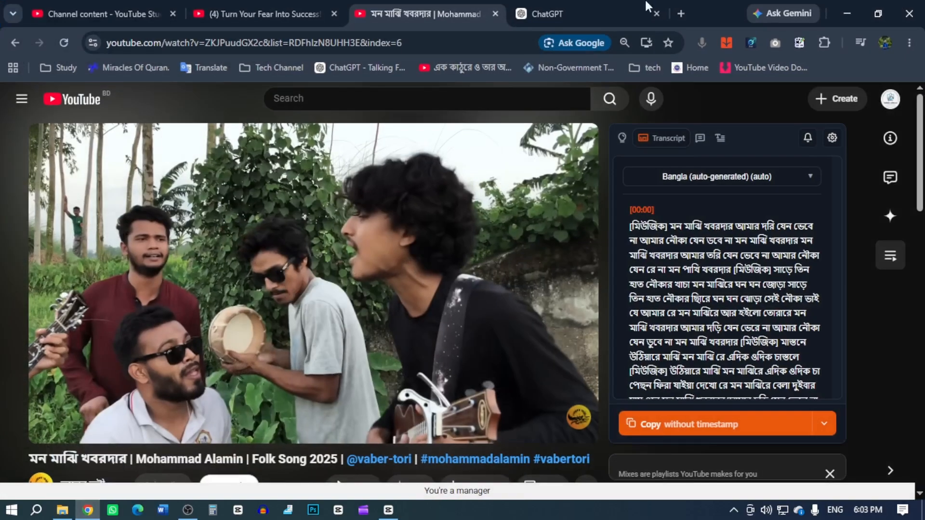
mouse_move(698, 13)
mouse_down()
mouse_move(675, 21)
mouse_move(689, 14)
mouse_up()
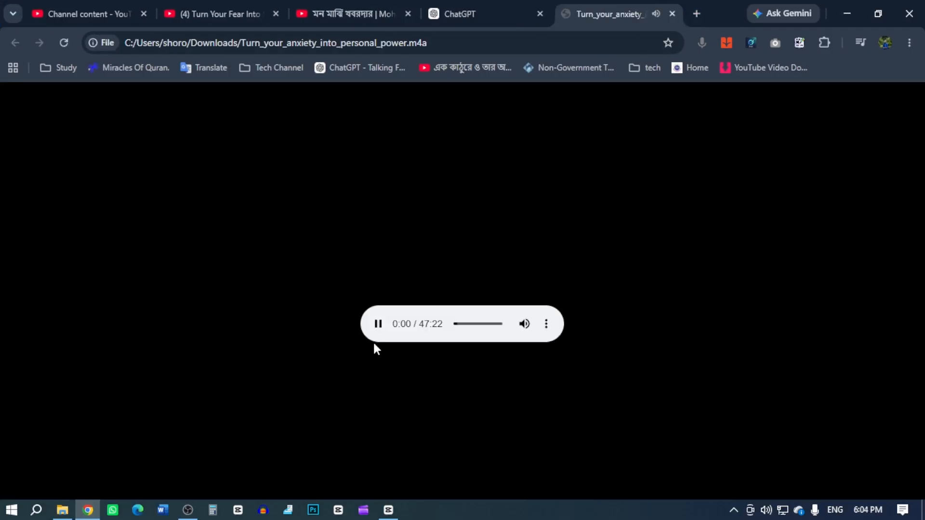
click(470, 324)
click(480, 323)
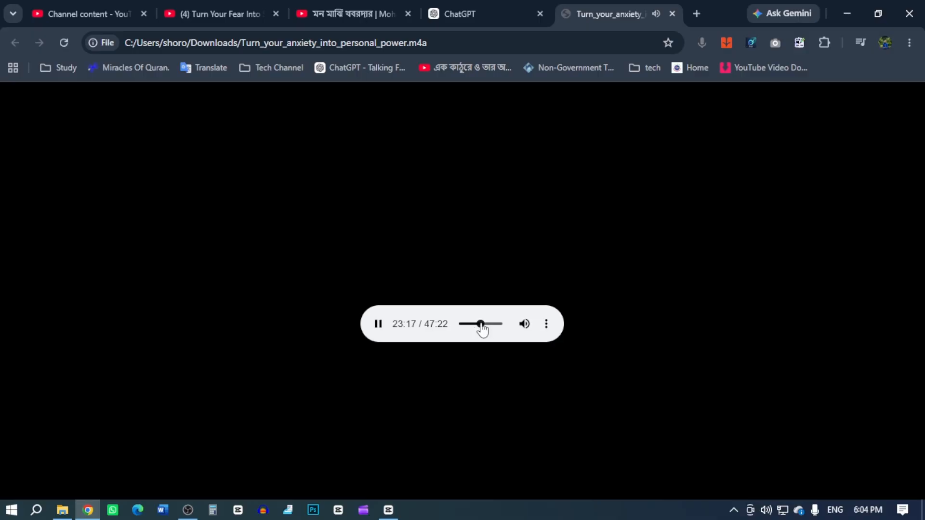
click(378, 324)
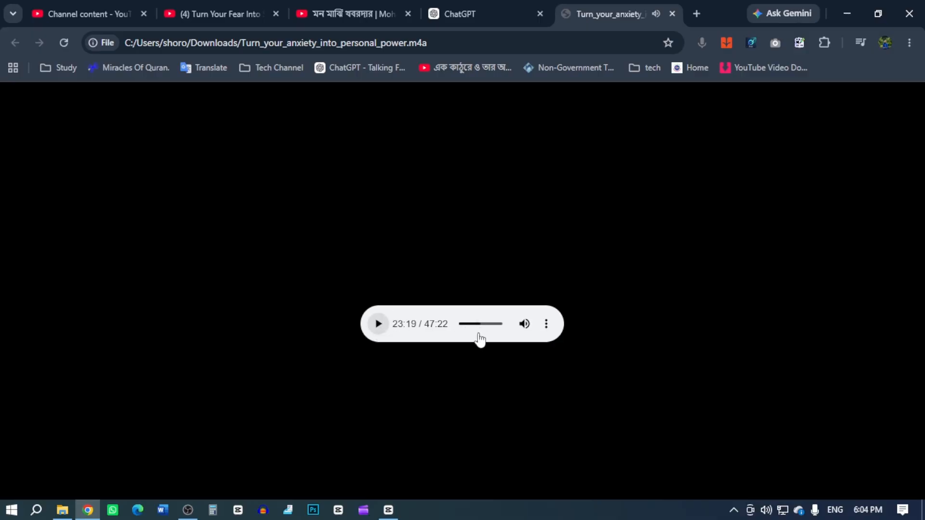
Step: Switch to the open CapCut window
click(390, 513)
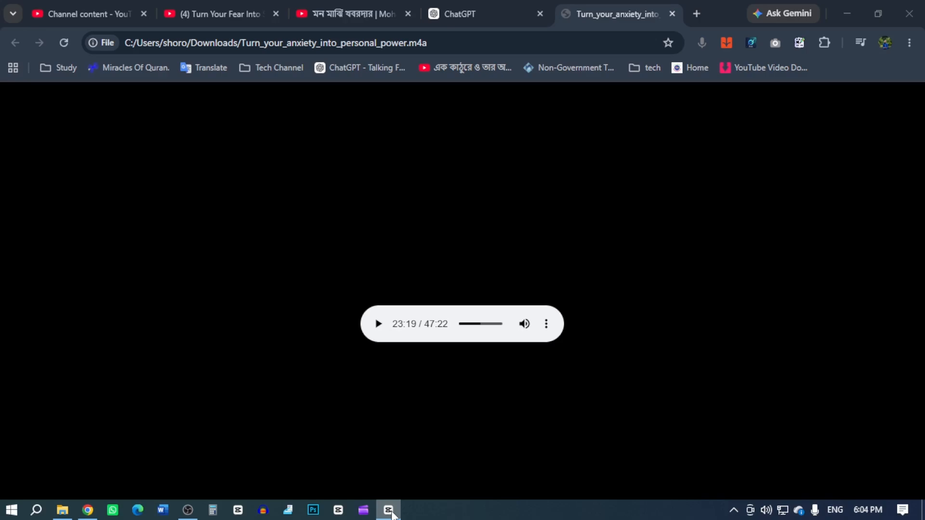